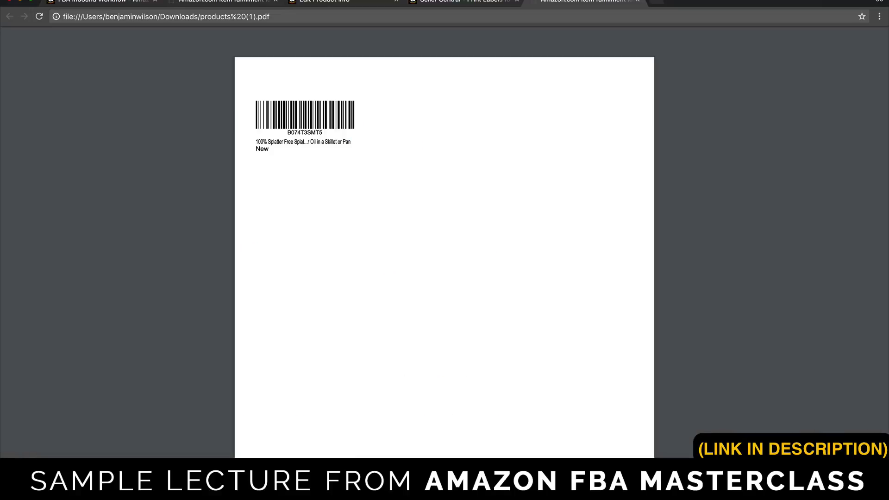
Step: From Inventory > Manage Inventory, choose Send/replenish inventory on the splatter guard listing
left_click(486, 1)
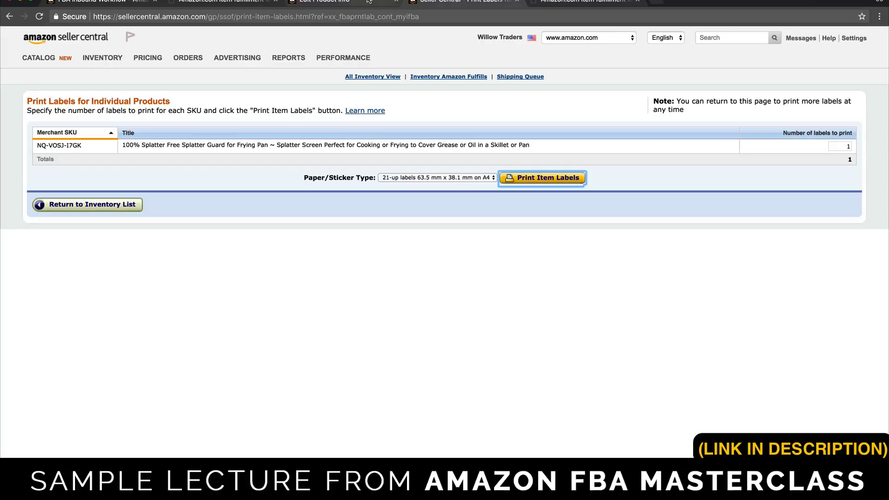
mouse_move(98, 59)
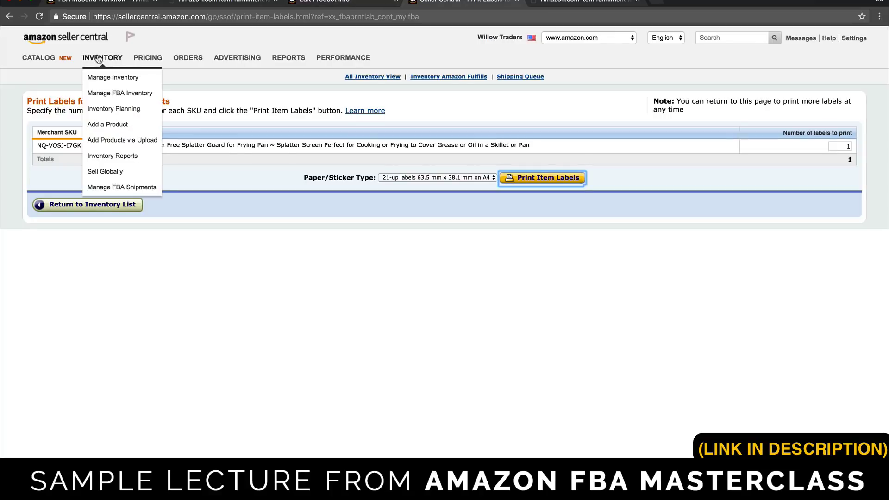
left_click(111, 78)
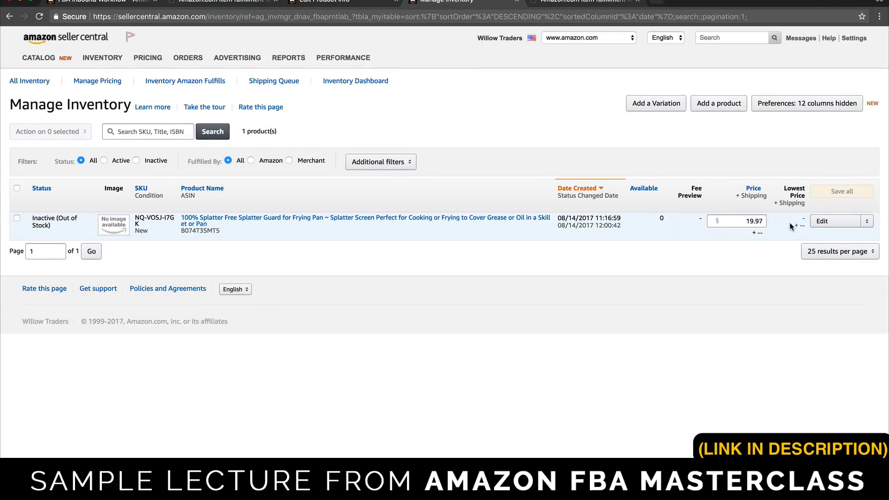
left_click(868, 222)
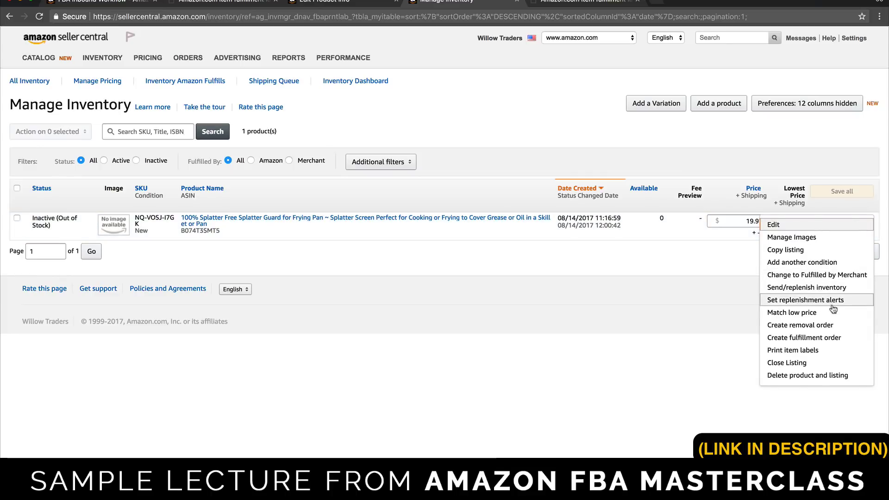
left_click(791, 287)
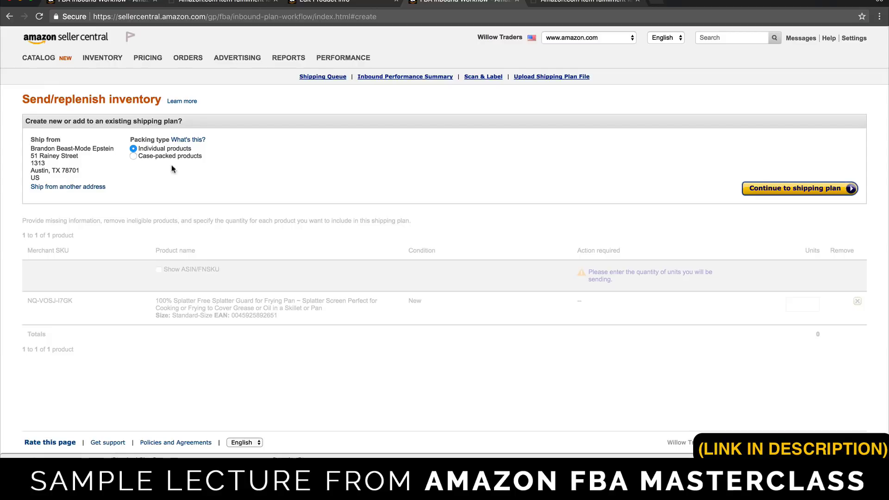
Step: Choose case-packed products and create the shipping plan
left_click(133, 156)
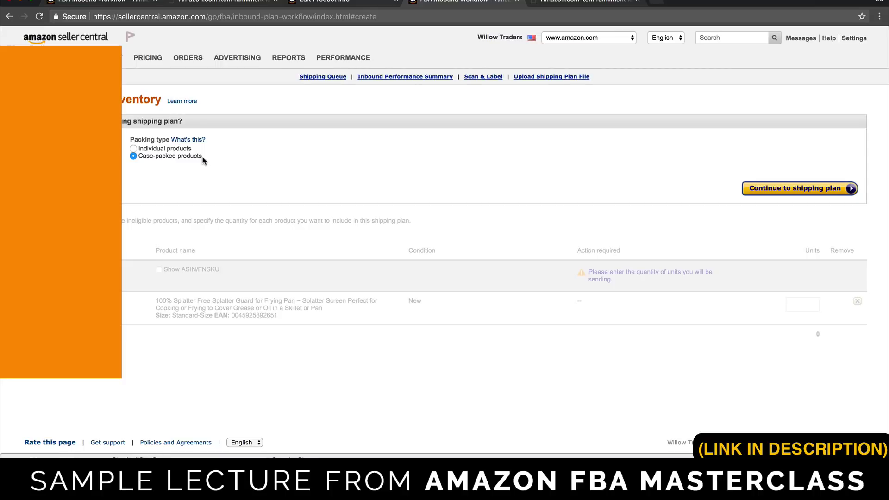
left_click(770, 191)
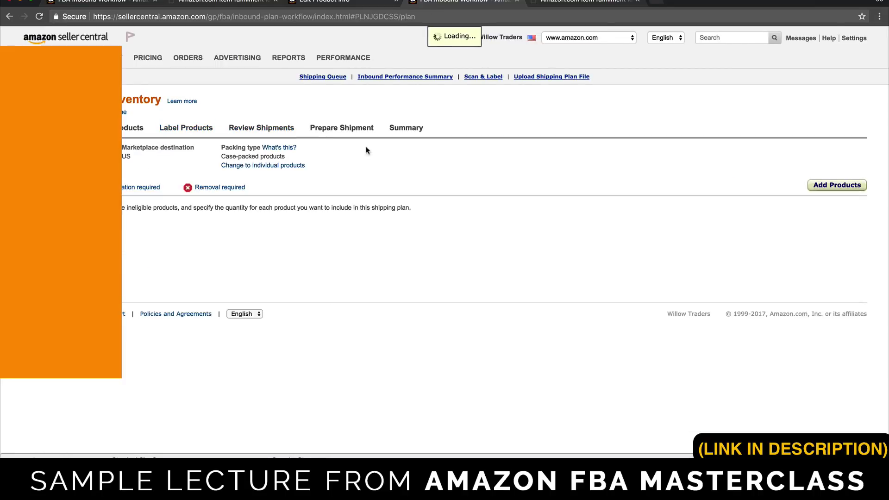
scroll(344, 148, "down", 2)
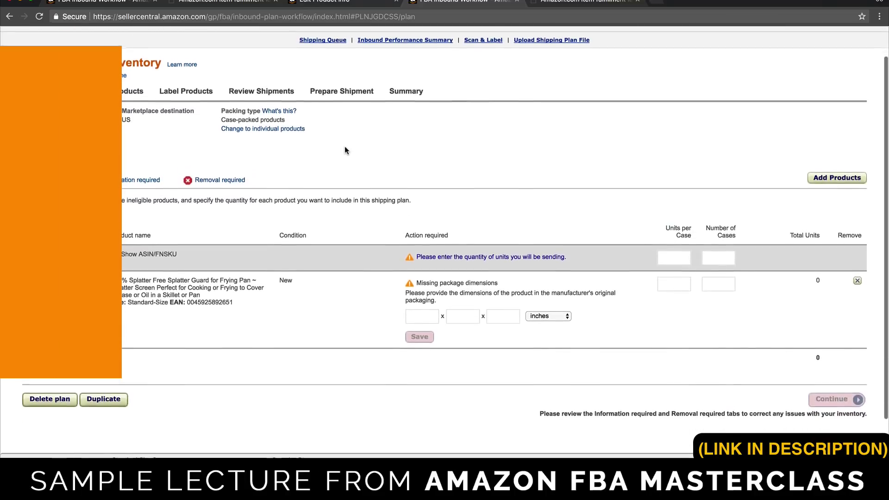
Step: Save package dimensions of 10 x 10 x 10 inches, confirming the out-of-range warning
left_click(430, 308)
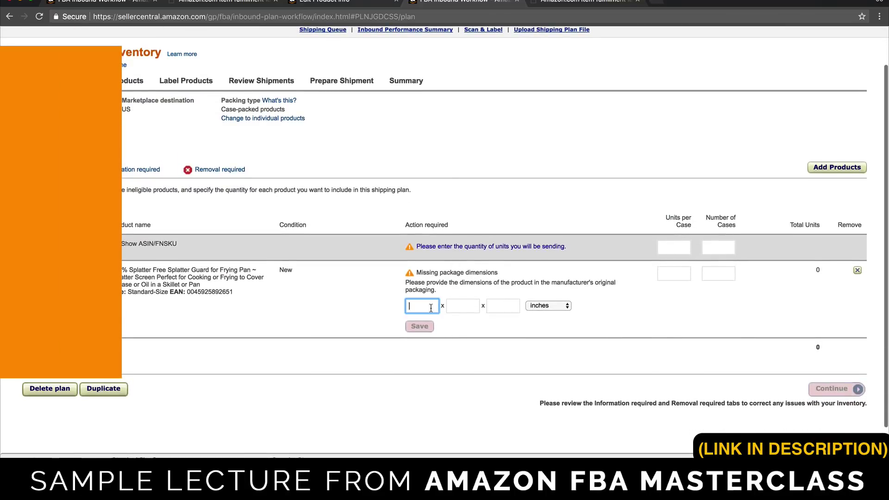
type("10")
key("Tab")
type("10")
key("Tab")
type("10")
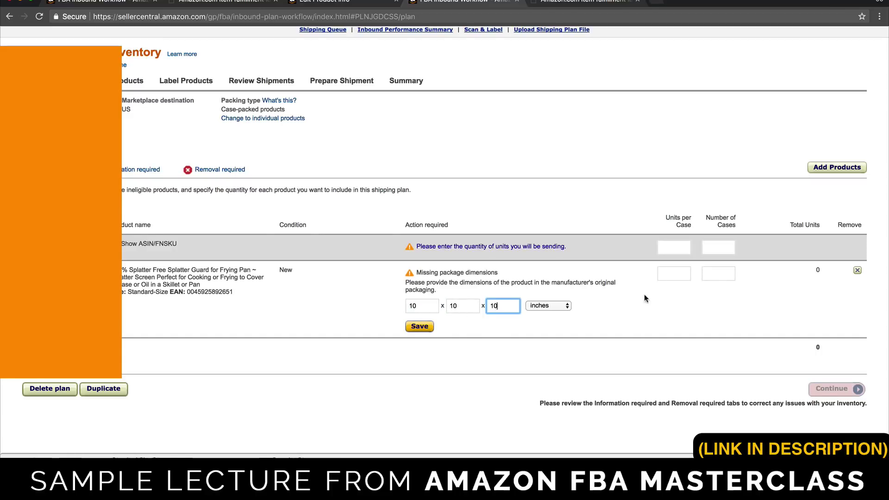
left_click(428, 328)
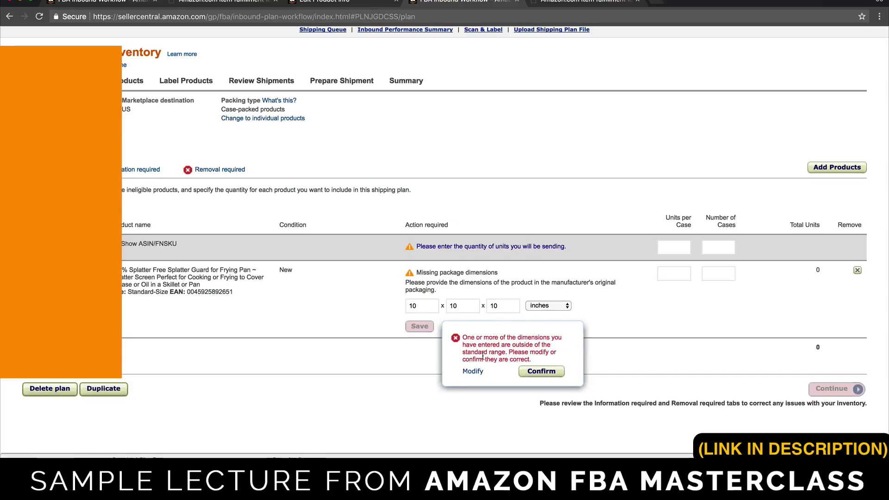
left_click(537, 372)
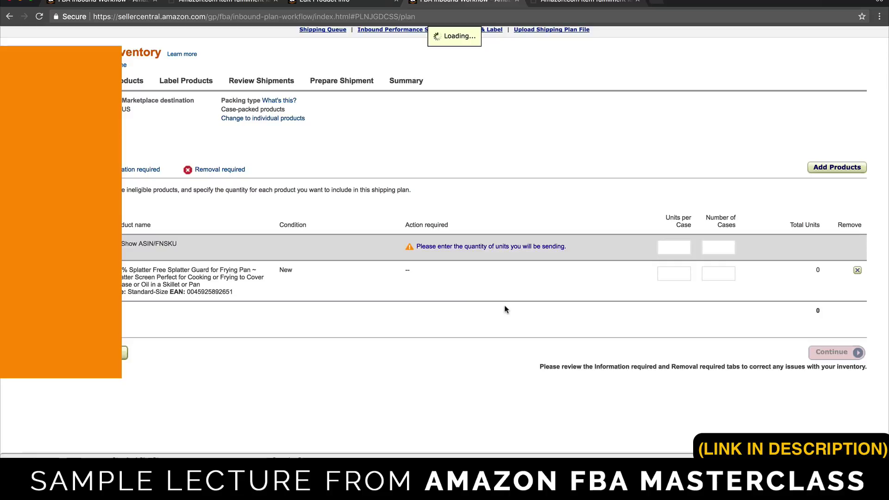
left_click(671, 249)
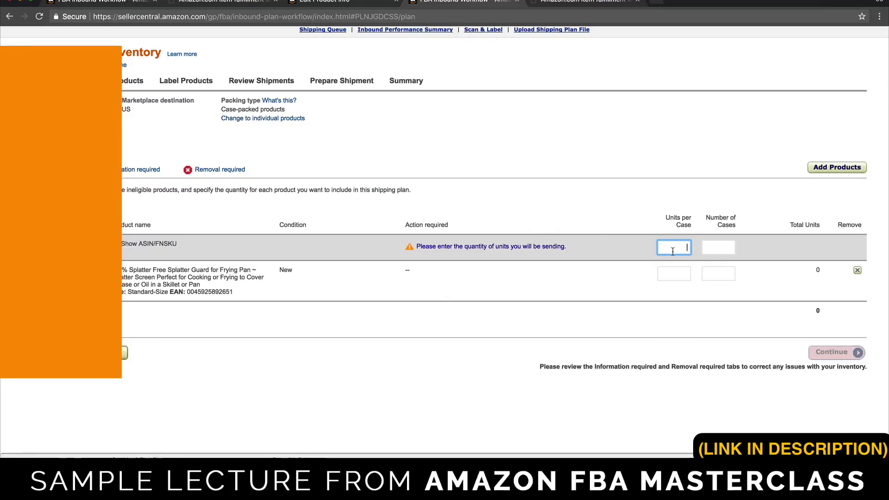
Step: Set 100 units per case and 2 cases, then continue through prep and labelling
type("100")
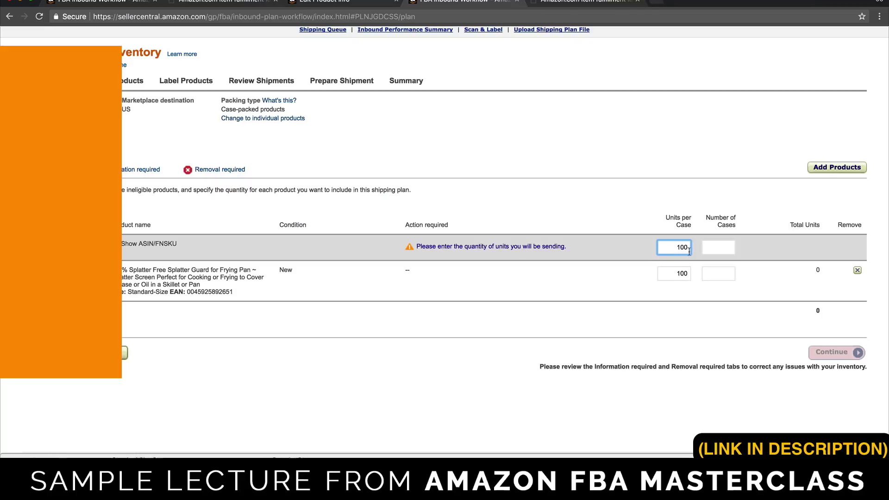
left_click(719, 250)
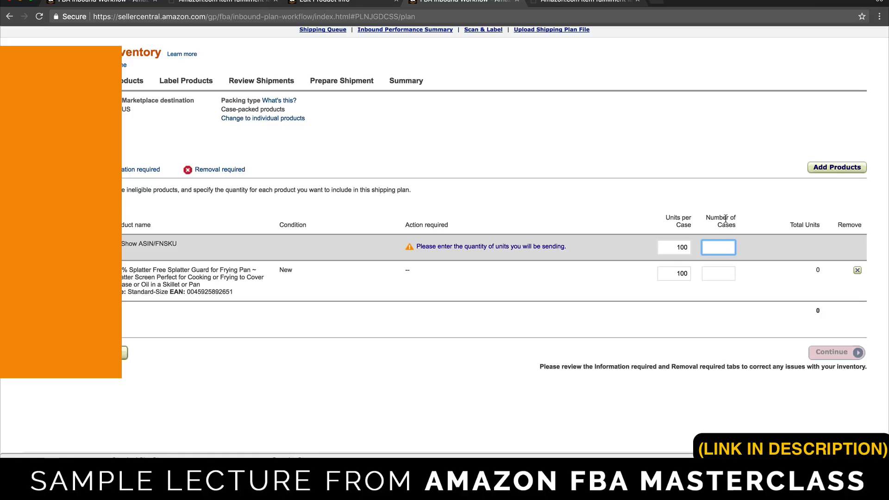
type("2")
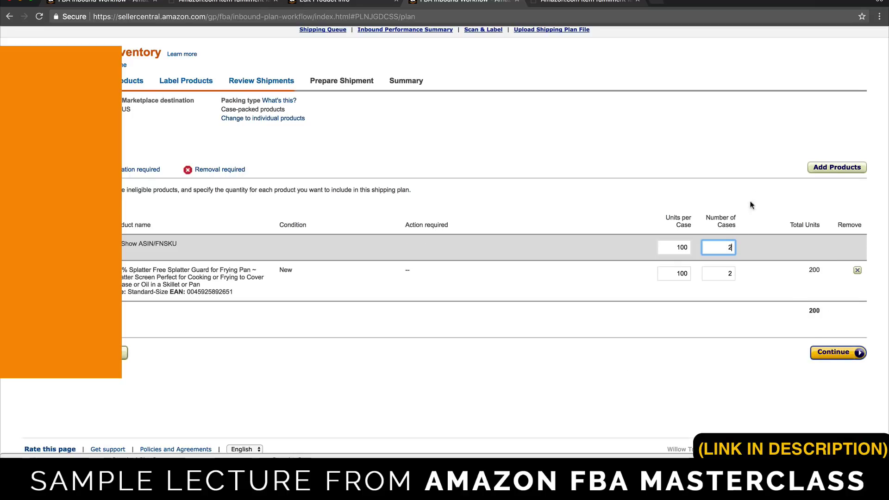
left_click(838, 352)
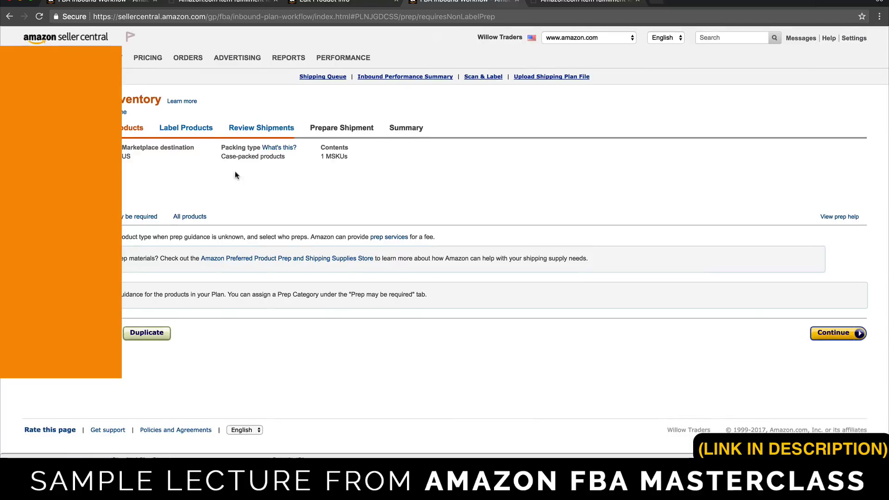
left_click(824, 329)
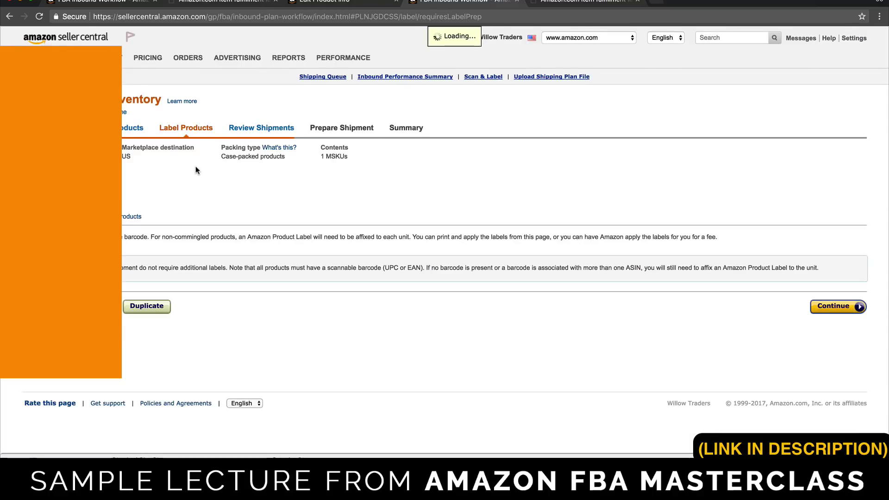
left_click(835, 306)
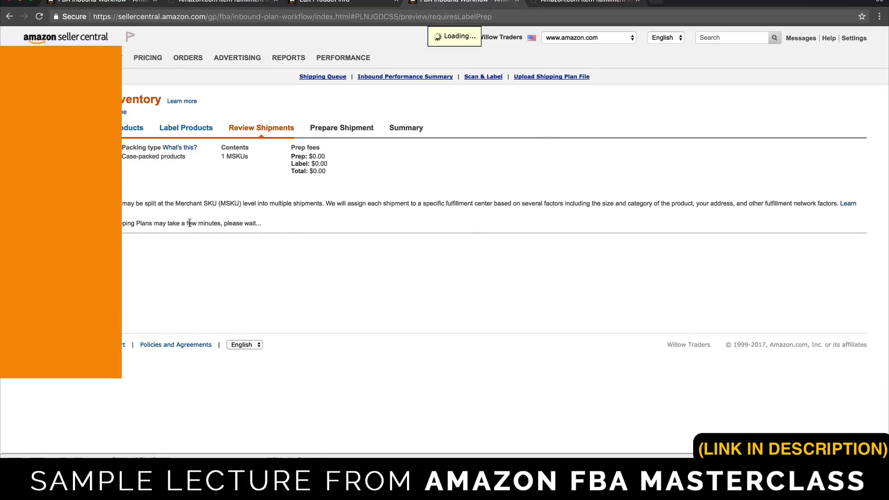
Step: Approve both 100-unit shipments, to OAK3 Patterson, CA and SAT1 Schertz, TX
scroll(240, 229, "down", 1)
scroll(240, 227, "down", 2)
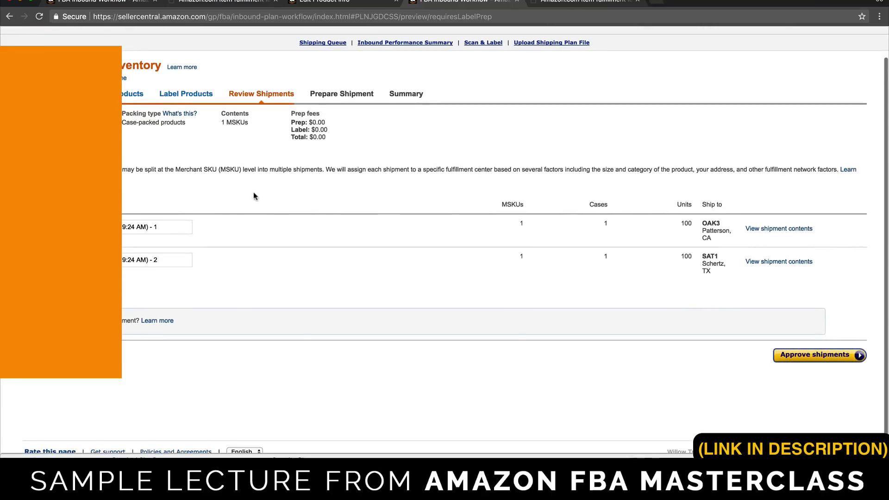
left_click_drag(689, 221, 677, 221)
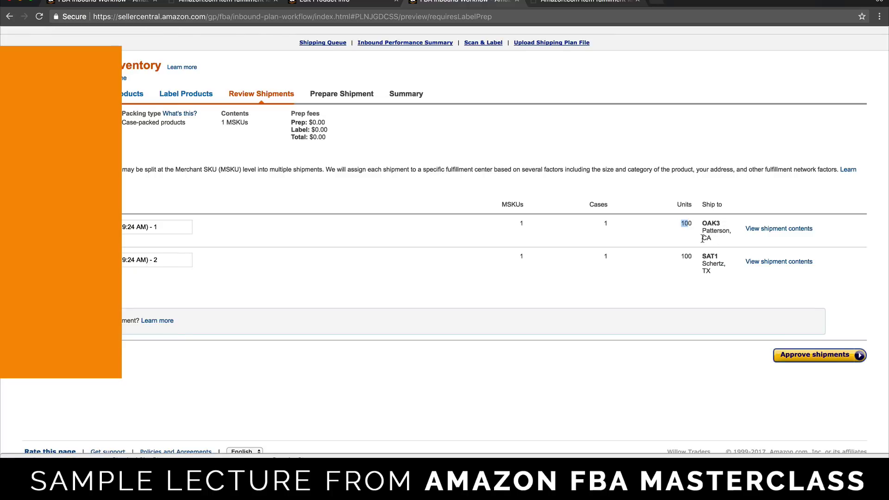
left_click_drag(716, 241, 704, 239)
left_click_drag(710, 271, 704, 273)
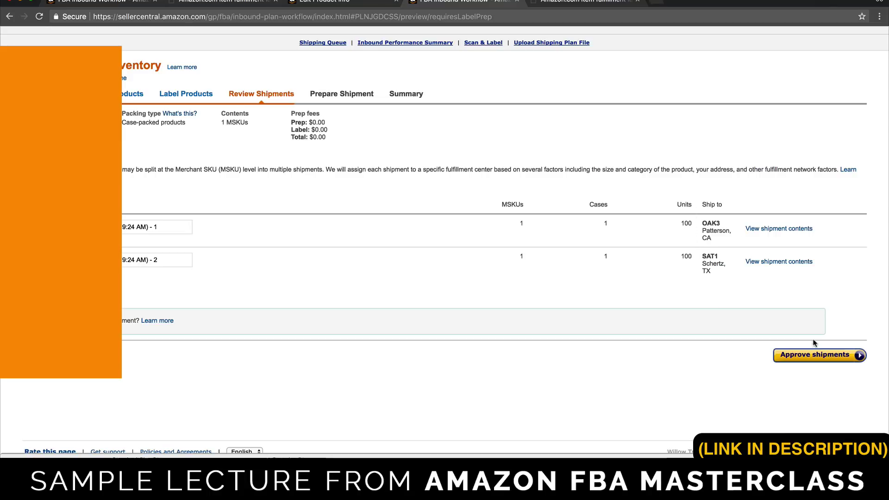
left_click(811, 355)
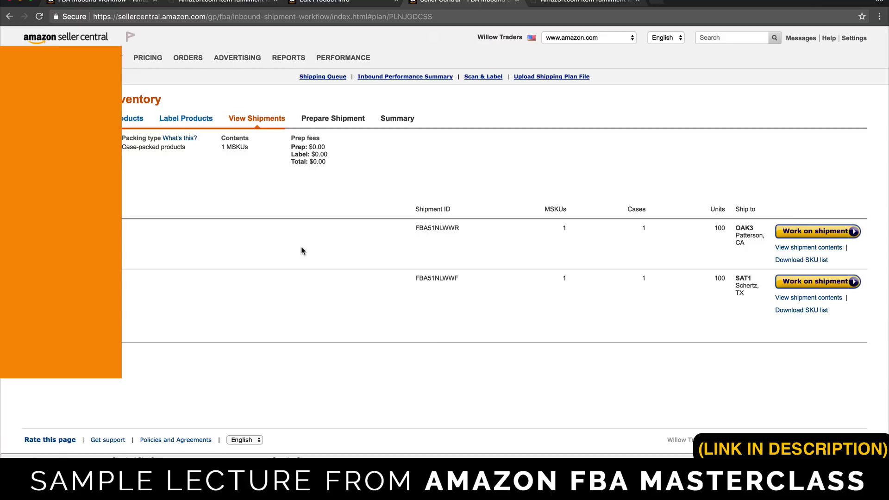
Step: Open the OAK3 shipment's box details section
scroll(302, 250, "down", 1)
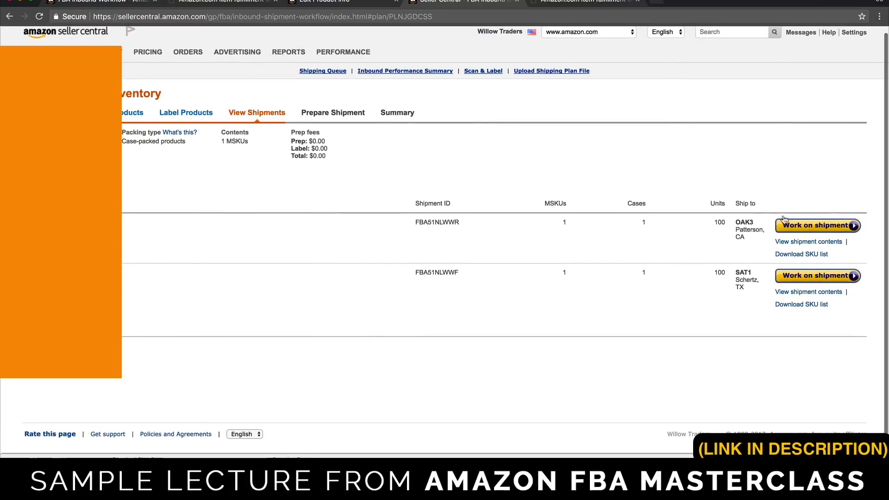
left_click(814, 225)
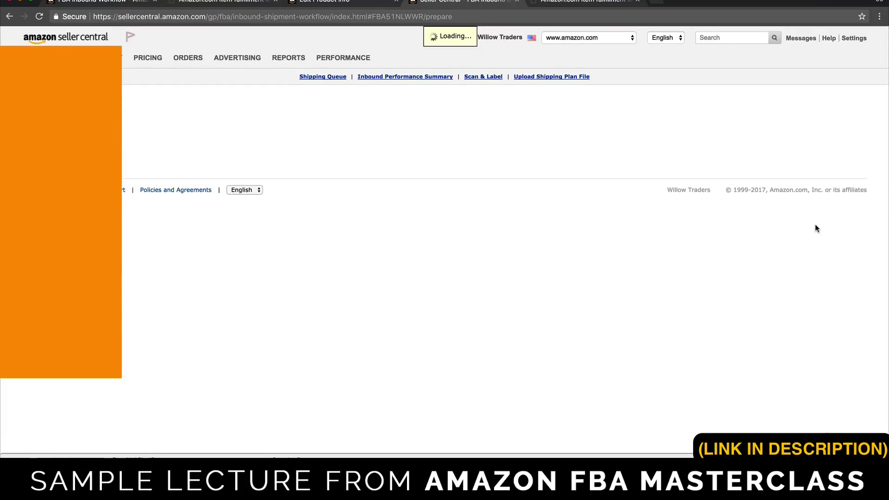
scroll(192, 224, "down", 5)
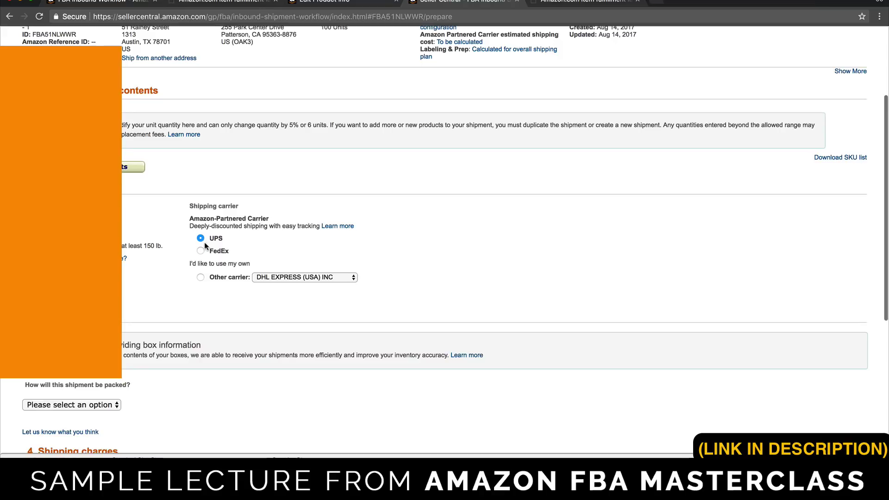
scroll(202, 239, "down", 5)
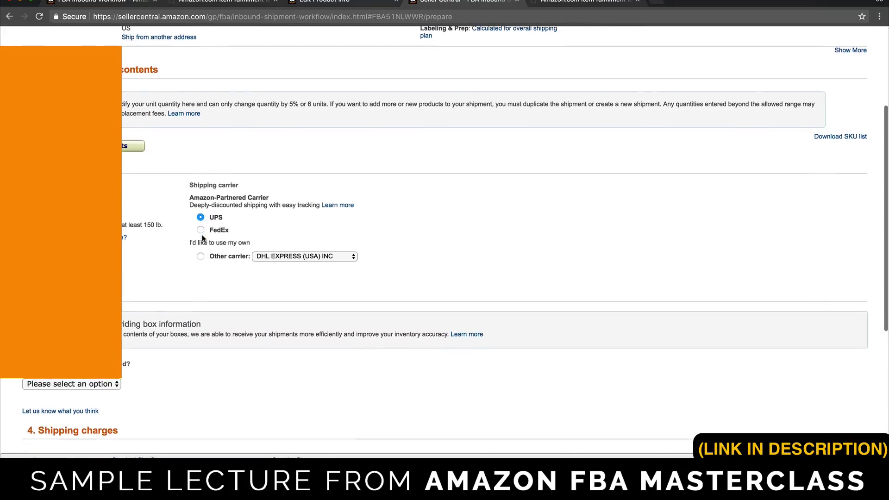
scroll(202, 239, "down", 1)
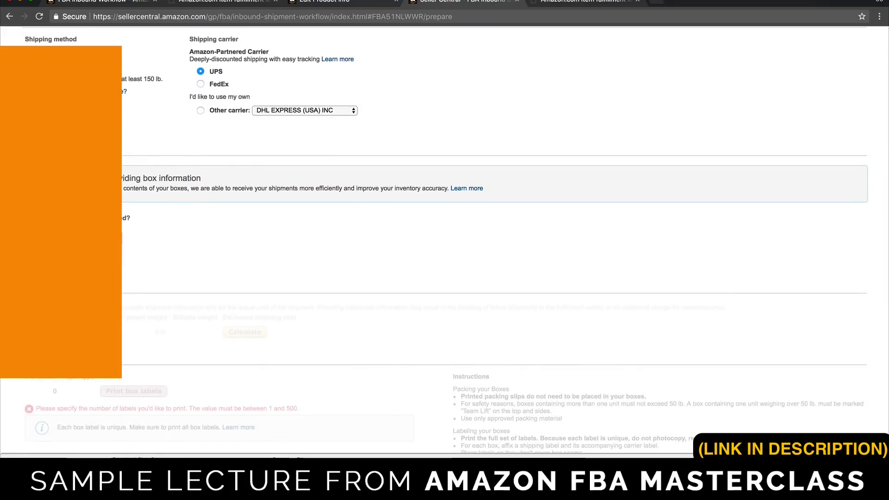
scroll(224, 230, "down", 4)
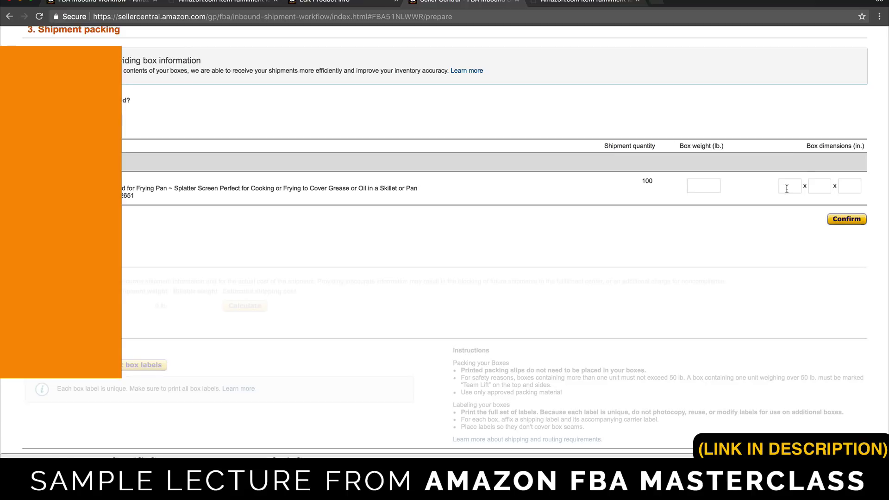
Step: Enter the 10 lb box at 10 x 10 x 10 in, fixing the mistyped 101, and confirm
left_click(703, 187)
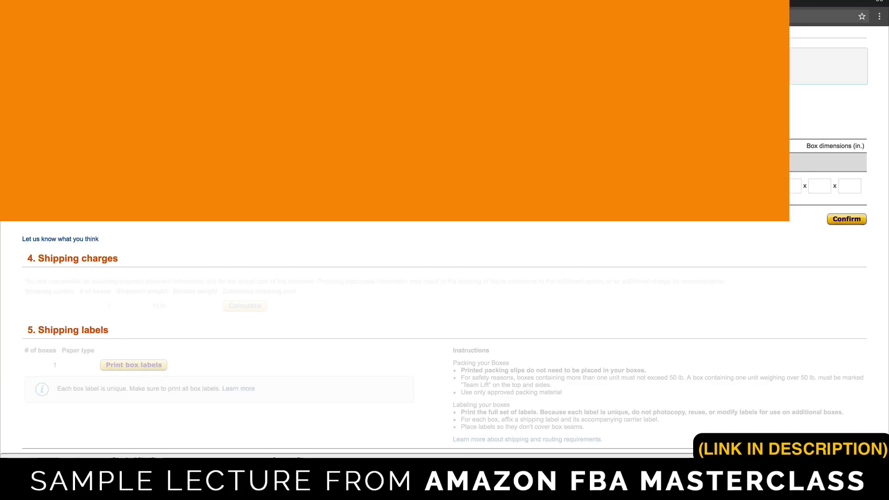
left_click(791, 185)
type("10")
key("Tab")
type("101")
key("Tab")
type("1")
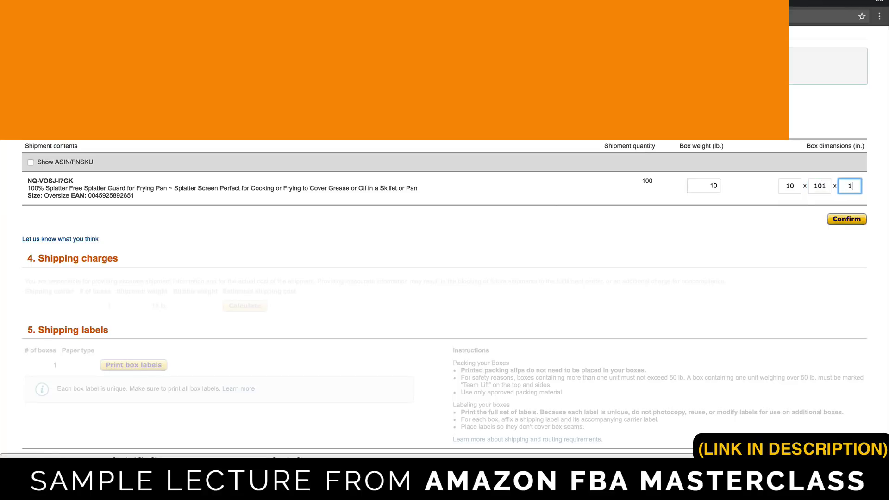
type("0")
left_click(829, 184)
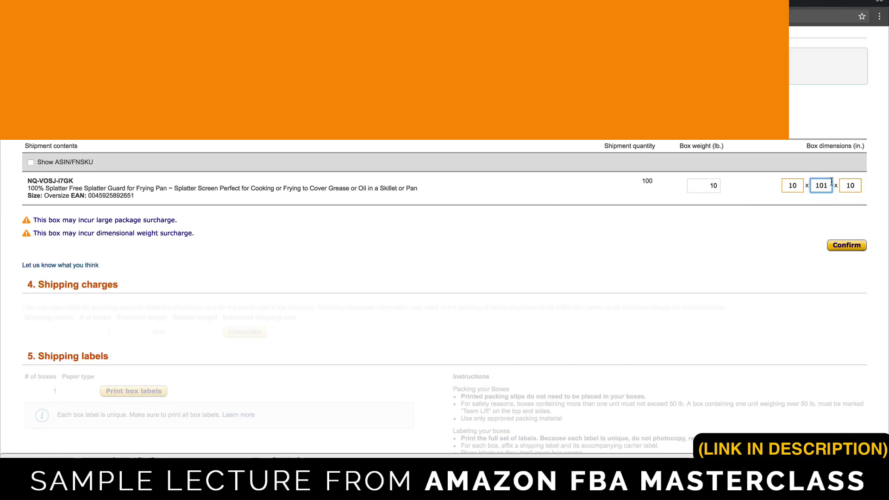
key("BackSpace")
left_click(845, 219)
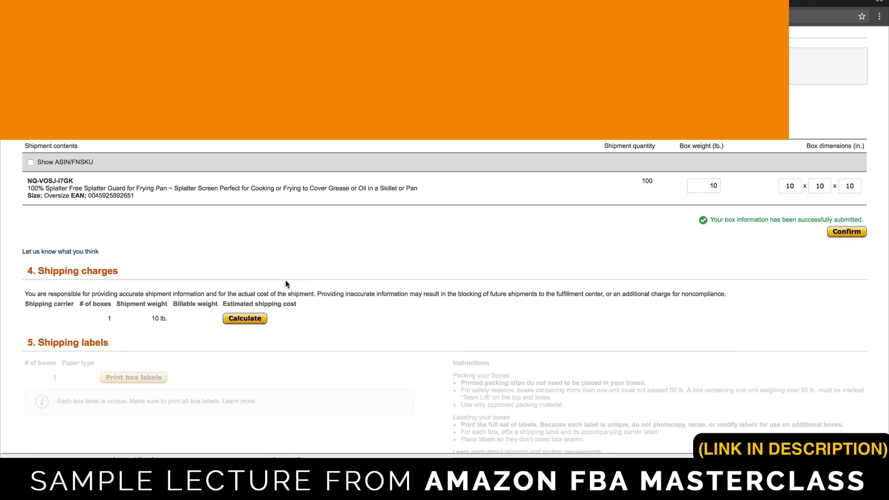
Step: Calculate the $9.02 UPS shipping estimate and agree to the terms and conditions
scroll(393, 183, "down", 3)
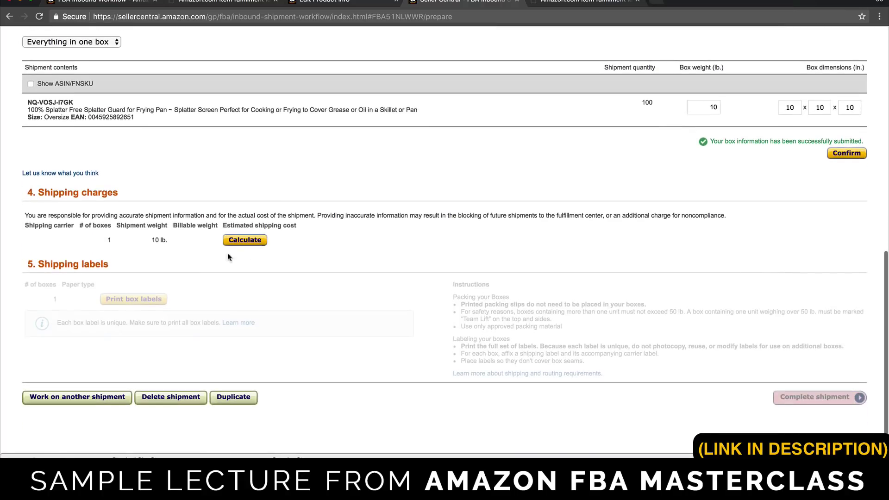
left_click(238, 241)
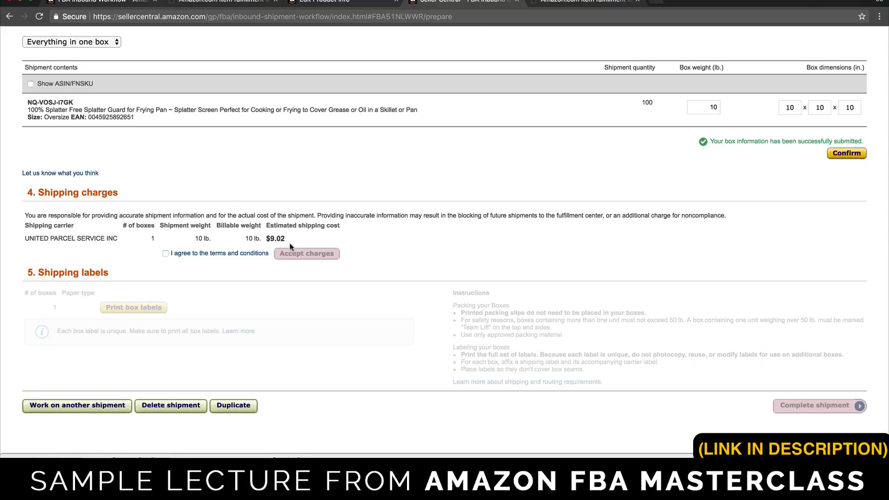
left_click(165, 254)
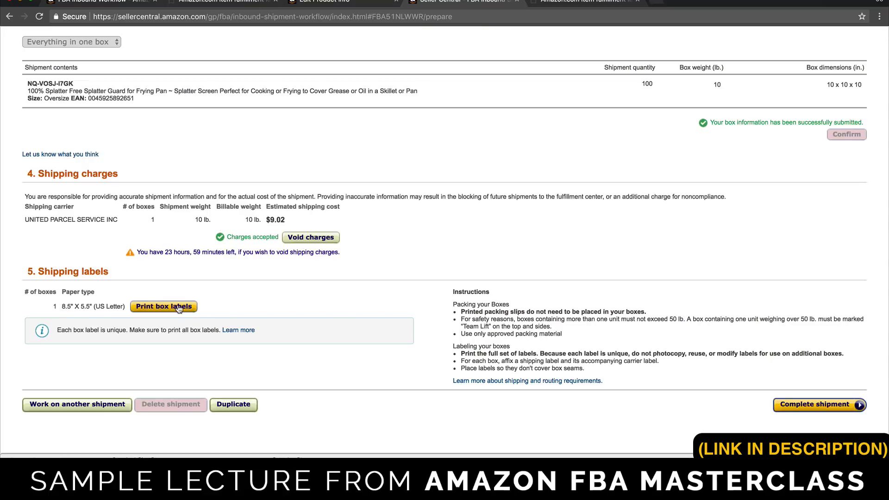
Step: Print the box labels and scroll through the generated package.pdf
left_click(173, 308)
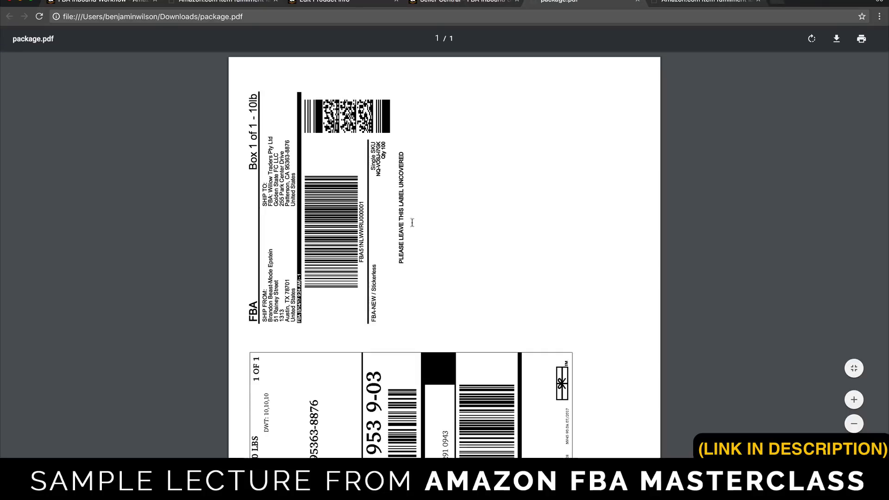
scroll(409, 204, "down", 3)
scroll(408, 200, "down", 2)
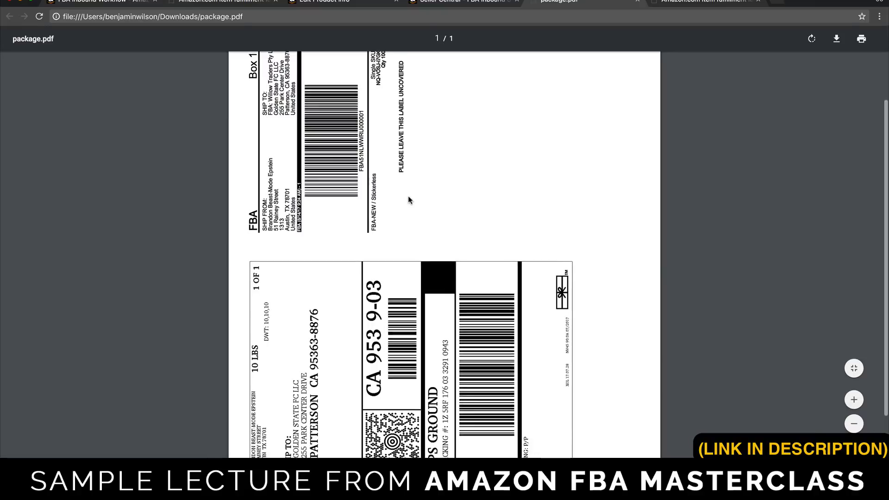
scroll(408, 199, "up", 5)
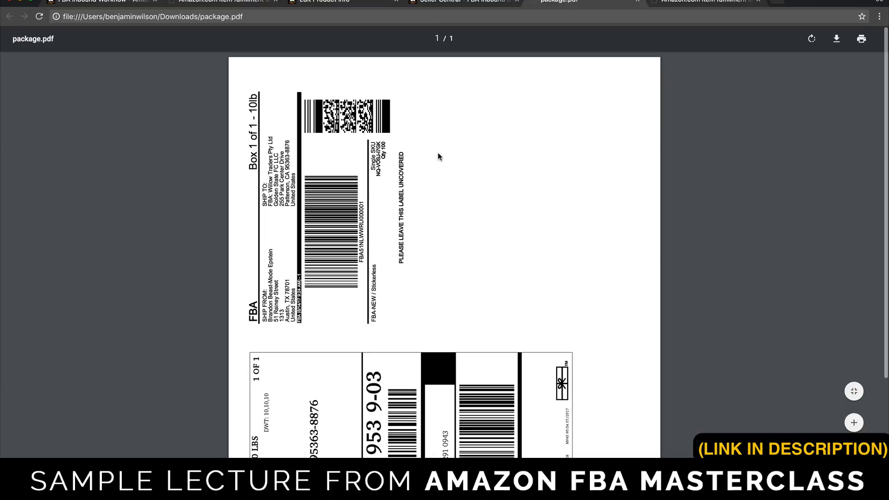
Step: Screenshot the FBA box label, paste it into Photoshop and rotate it about 89 degrees
key("super+shift+4")
left_click_drag(292, 87, 454, 336)
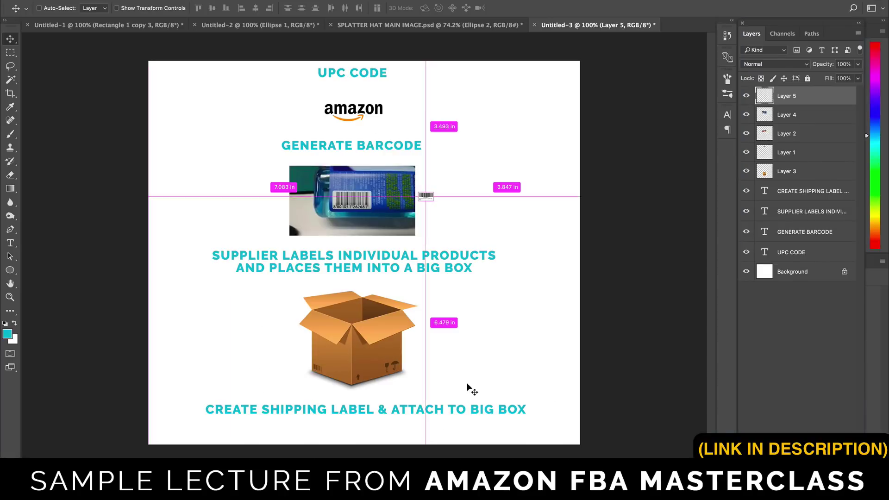
key("super+v")
key("super+t")
left_click_drag(429, 134, 548, 346)
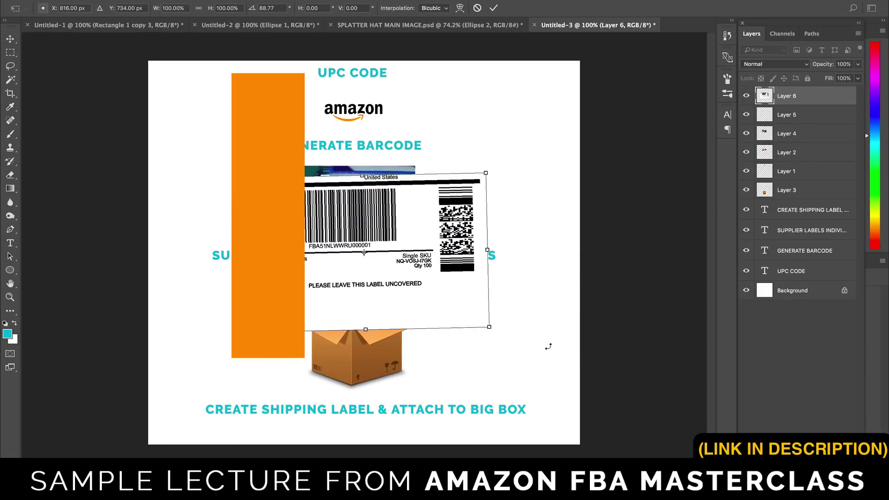
Step: Scale the label to about 42%, apply the transform and move it onto the cardboard box
left_click_drag(486, 173, 373, 306)
key("Return")
left_click_drag(309, 320, 366, 349)
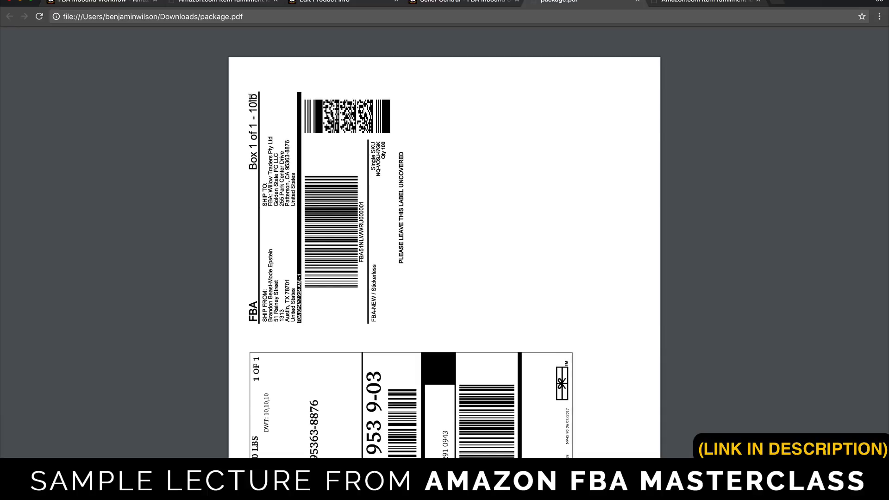
Step: Void the accepted UPS shipping charges and go back to the View Shipments step
left_click_drag(256, 86, 257, 148)
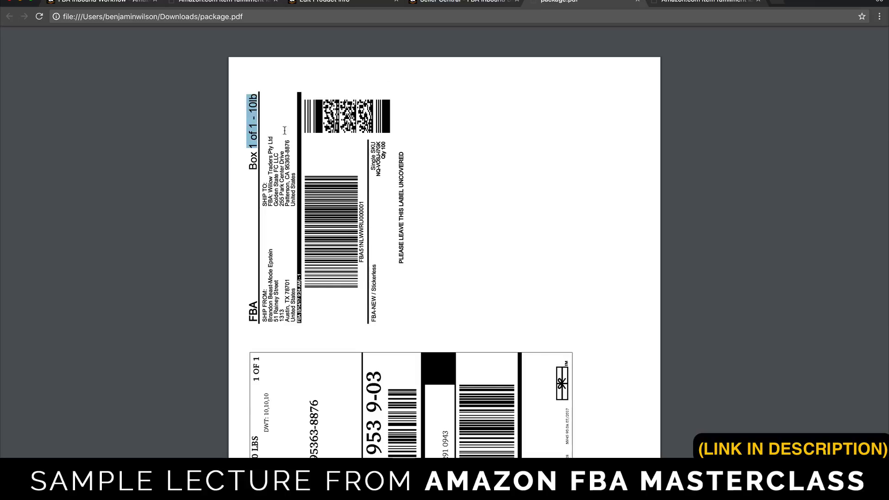
left_click(493, 2)
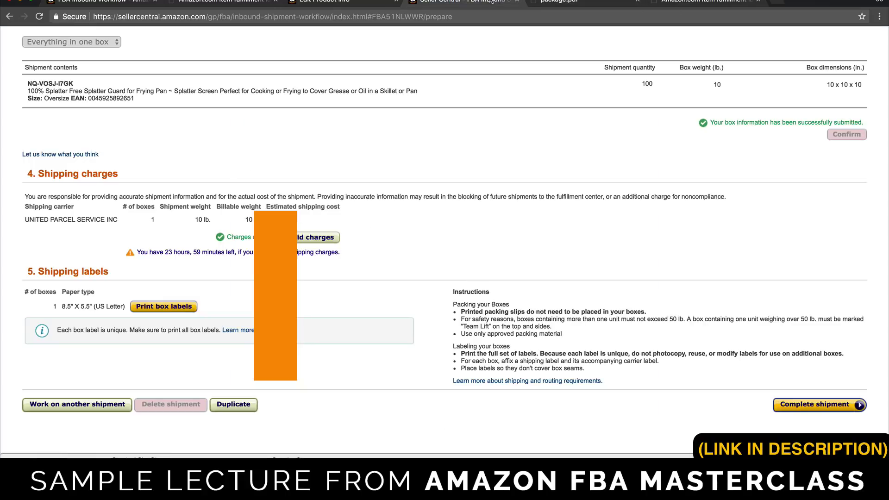
left_click(544, 7)
left_click(694, 3)
left_click(600, 2)
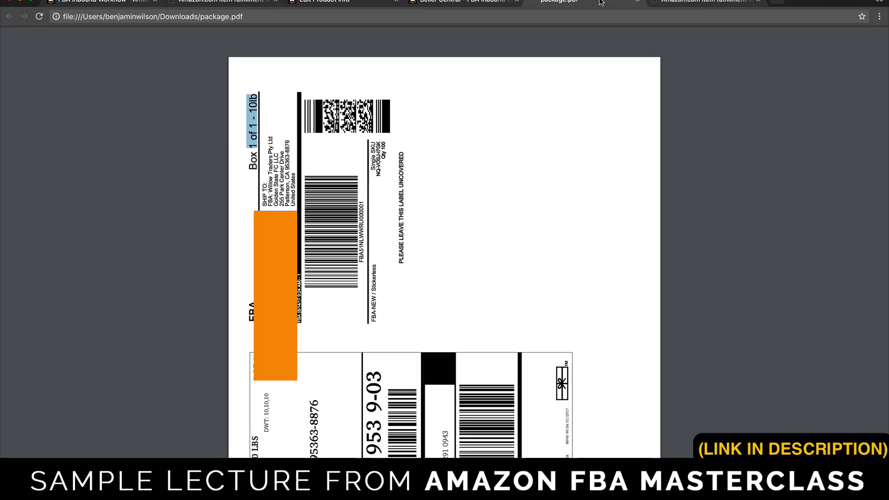
left_click(461, 2)
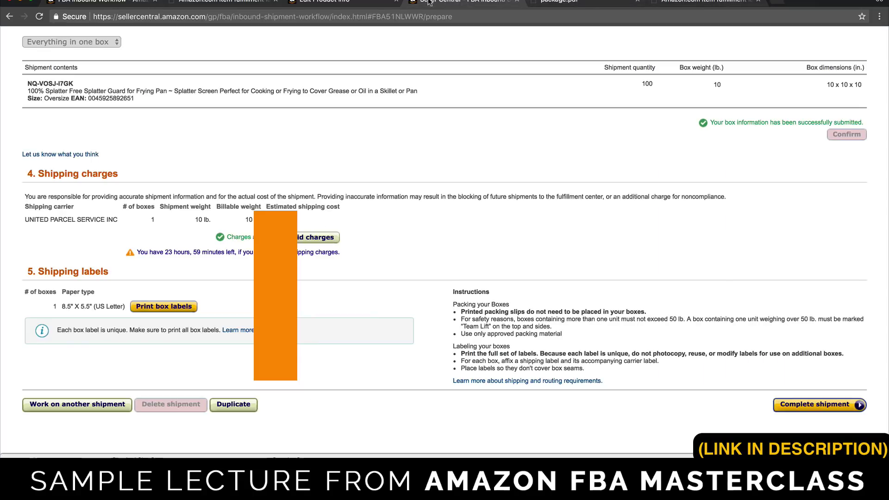
left_click(314, 237)
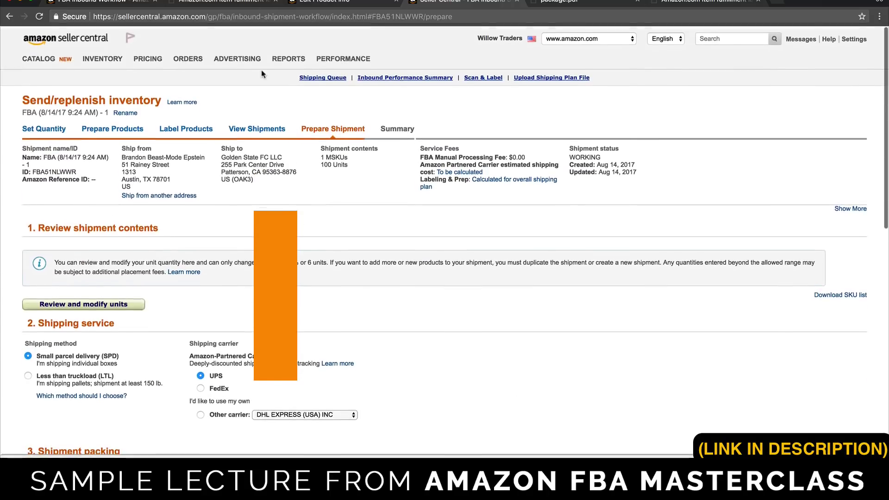
left_click(270, 130)
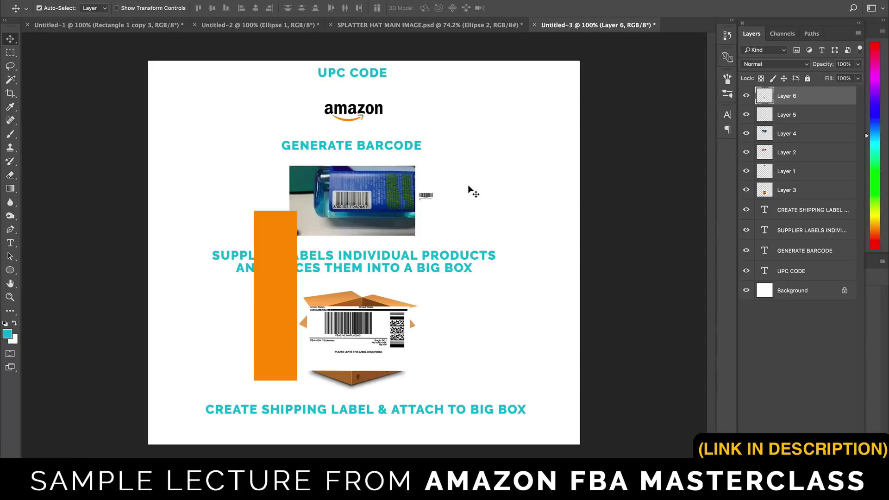
Step: Delete the shipping label layer, then select the cardboard box and CREATE SHIPPING LABEL layers
key("Delete")
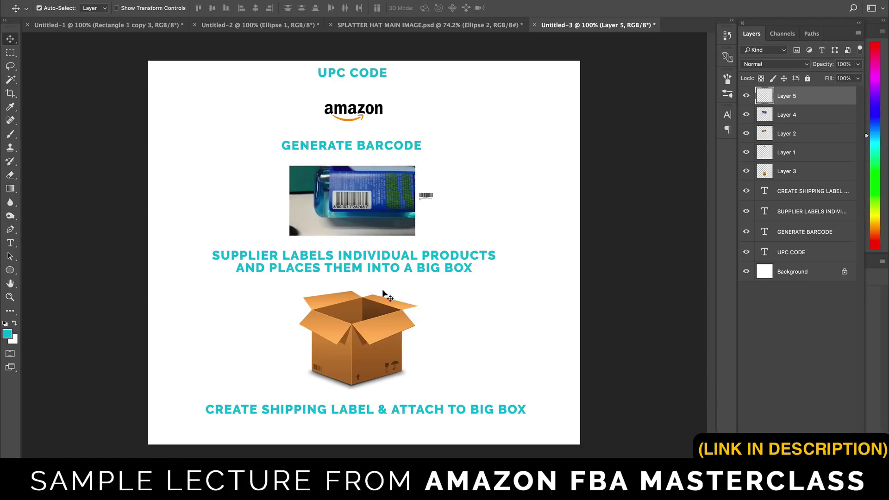
left_click(373, 341)
left_click(367, 408)
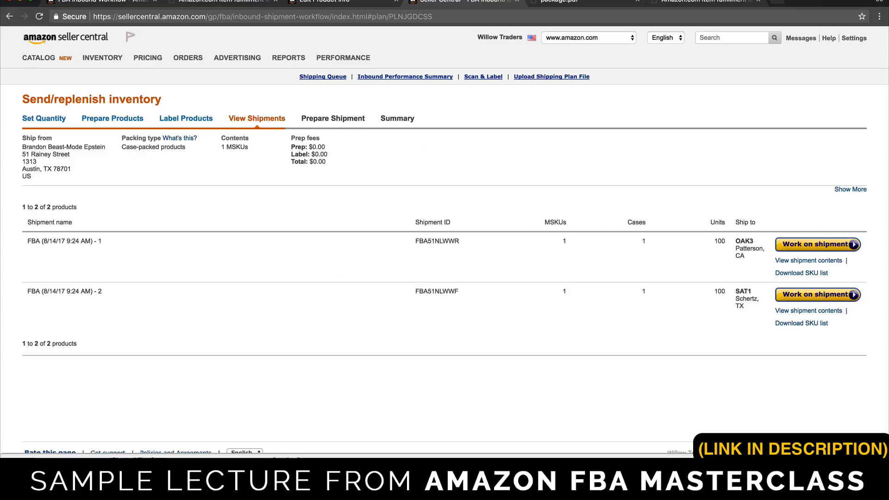
Step: Go to Inventory > Manage Inventory to list the splatter guard product
mouse_move(102, 57)
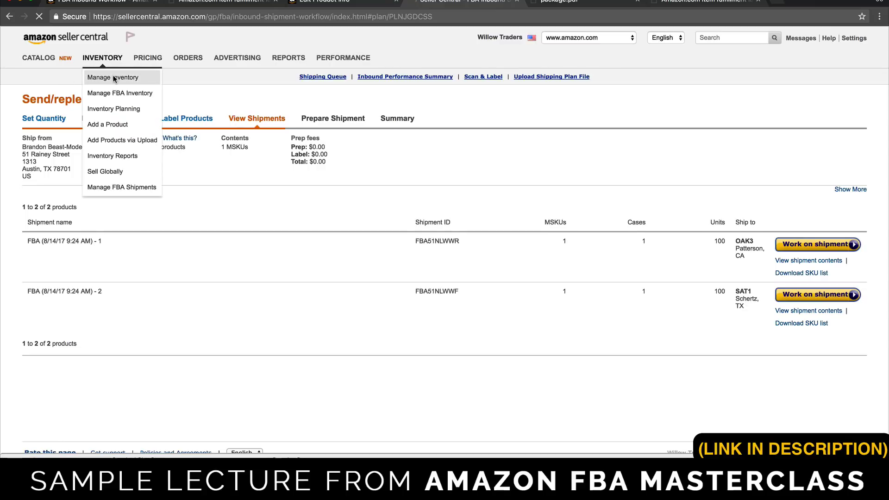
left_click(112, 76)
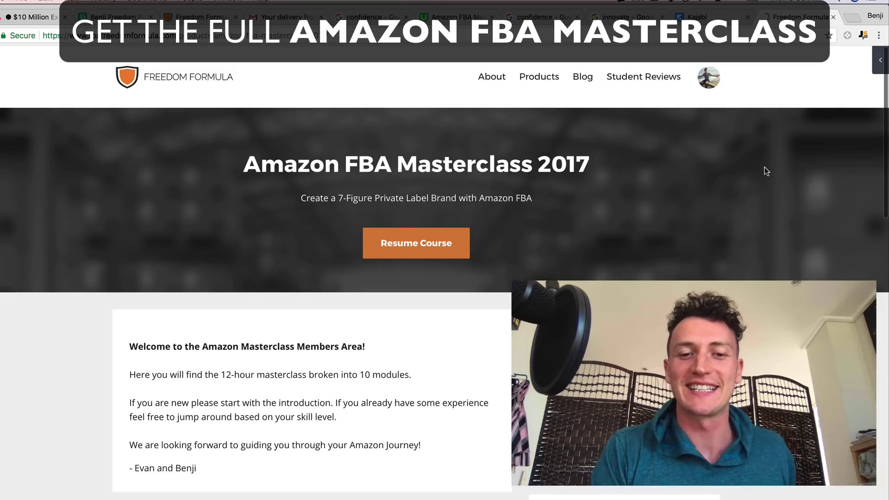
scroll(767, 172, "down", 3)
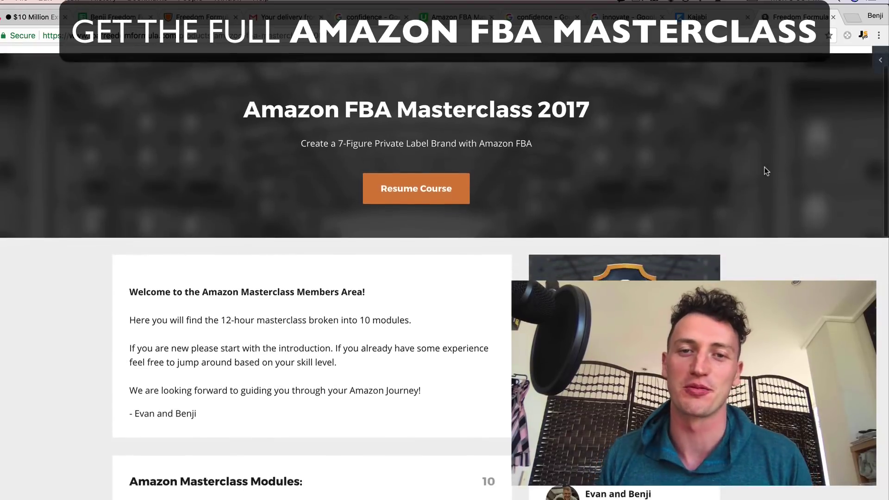
scroll(766, 171, "down", 5)
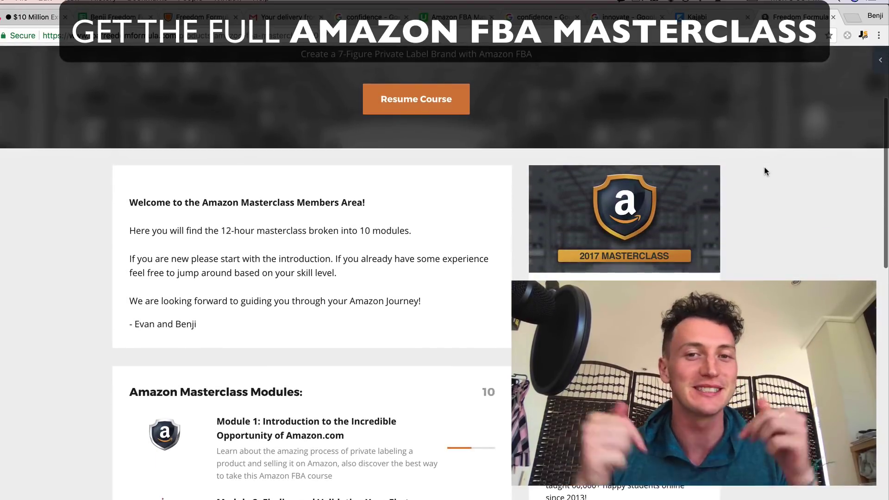
scroll(764, 171, "down", 5)
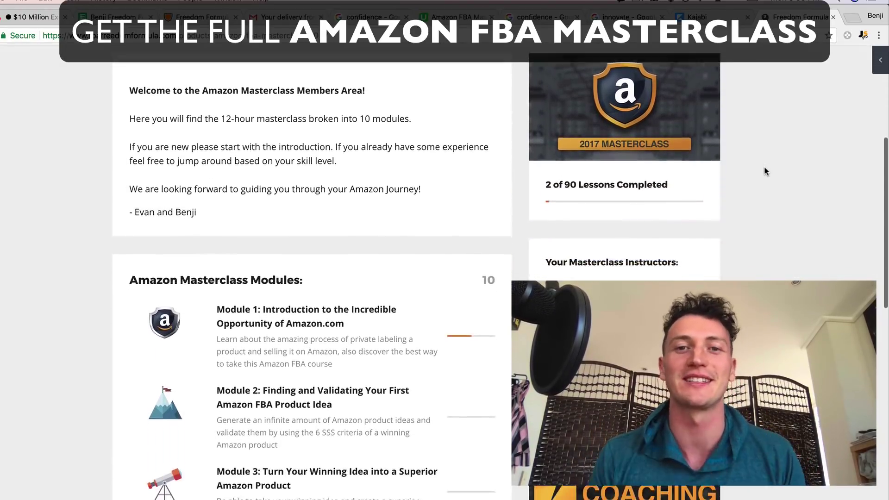
scroll(764, 171, "down", 4)
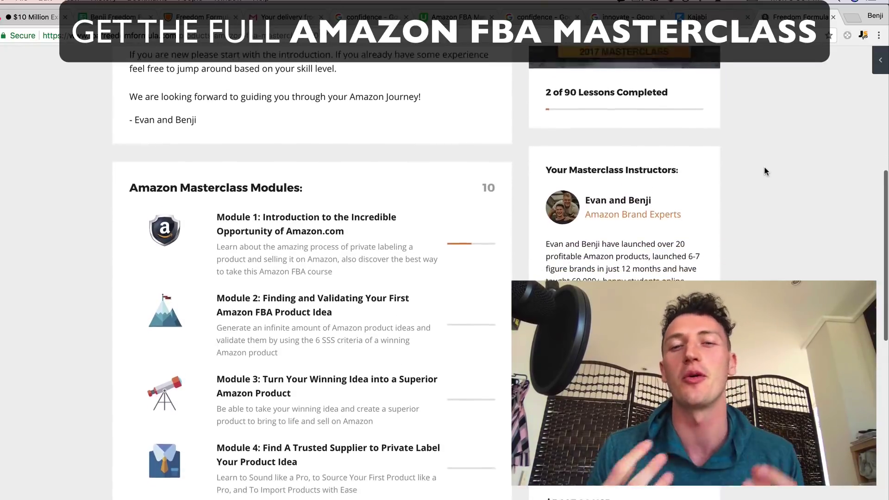
scroll(764, 171, "down", 3)
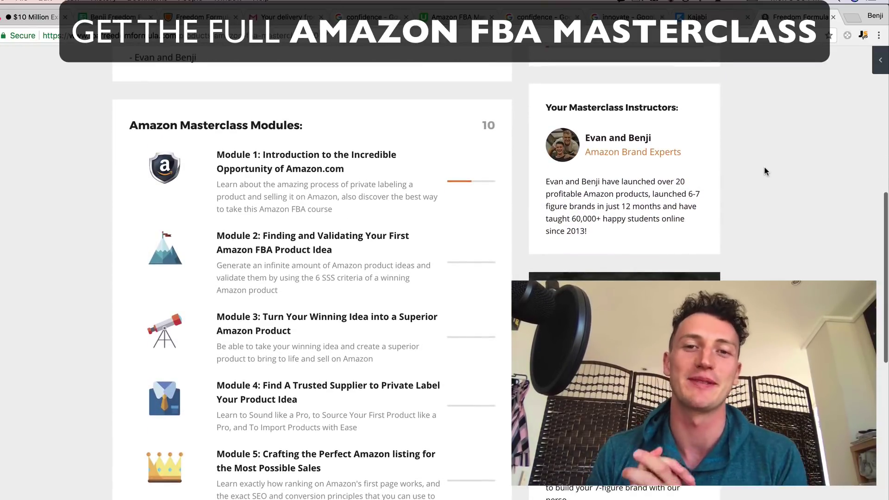
scroll(764, 171, "down", 4)
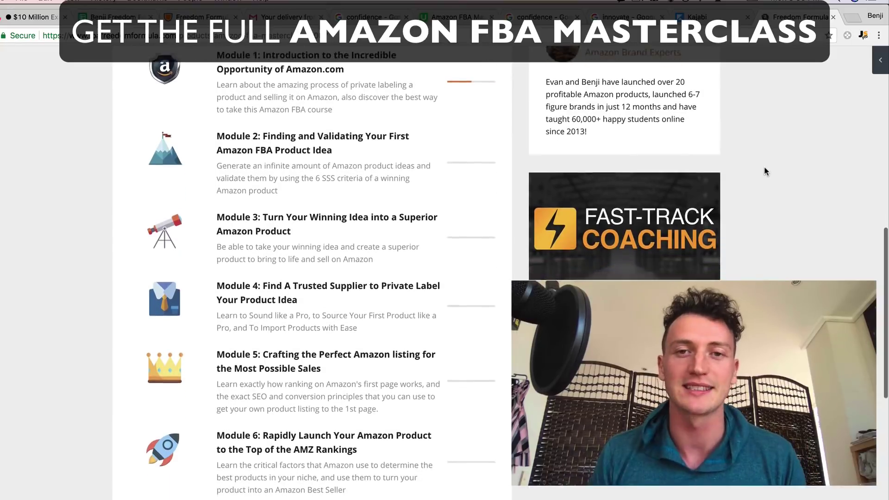
scroll(765, 172, "down", 5)
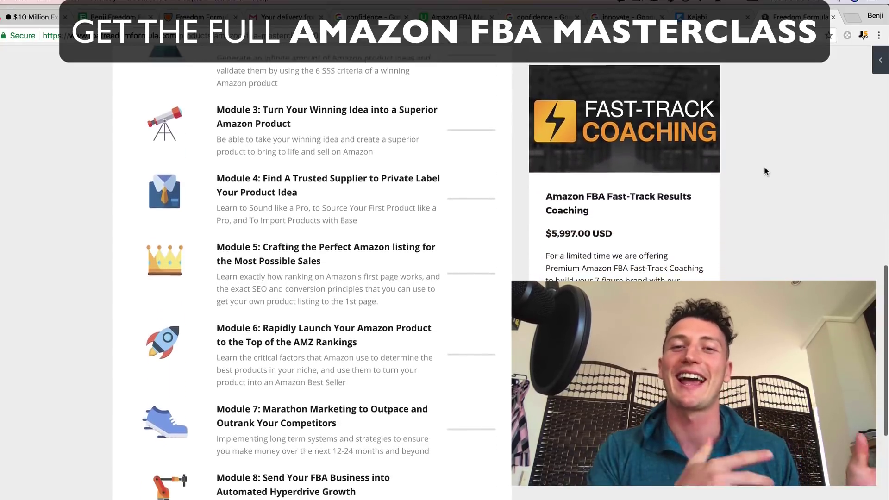
scroll(764, 171, "down", 5)
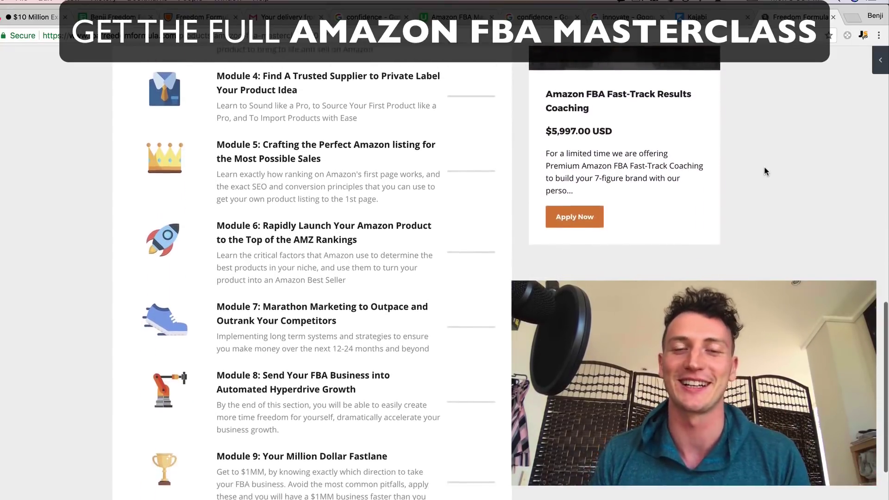
scroll(764, 168, "down", 6)
scroll(765, 171, "up", 8)
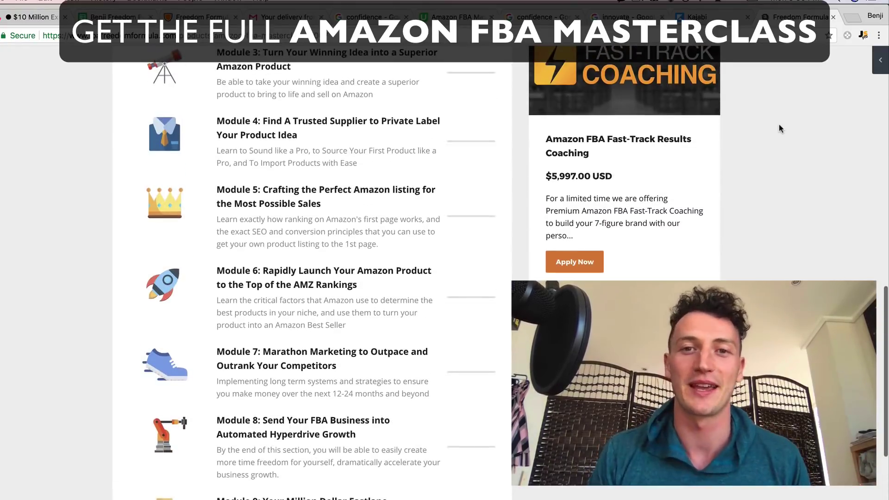
scroll(778, 125, "up", 20)
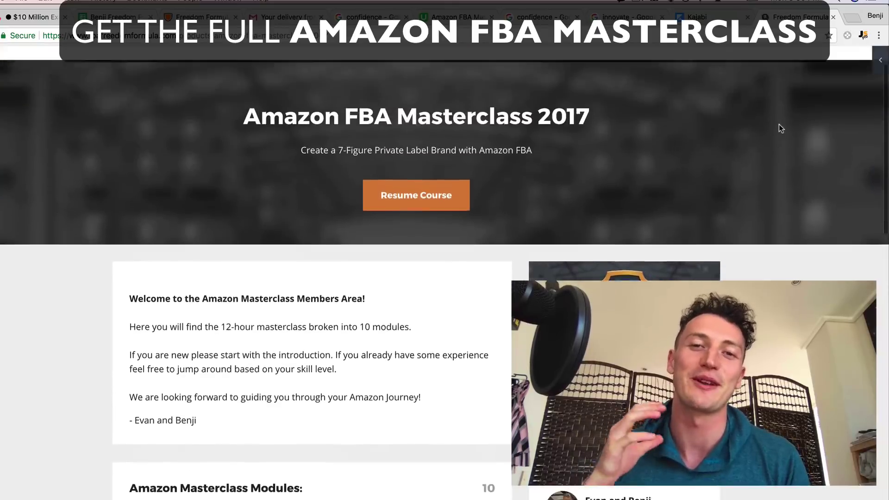
scroll(778, 124, "up", 3)
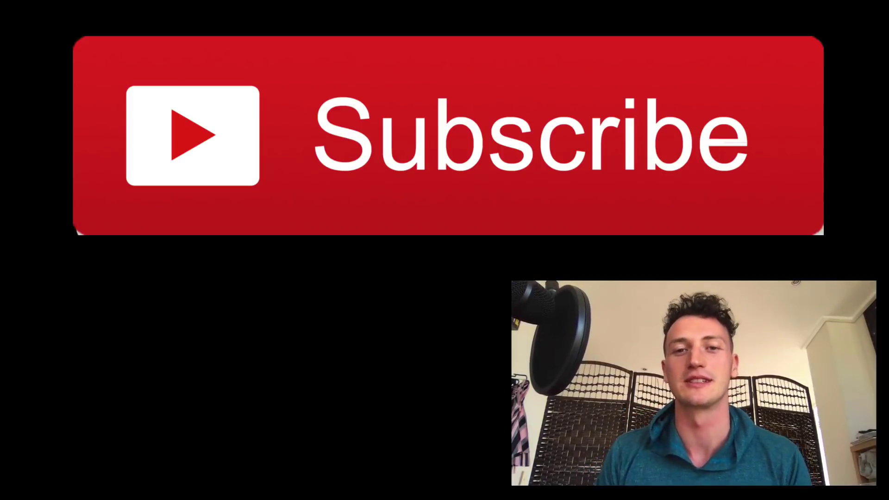